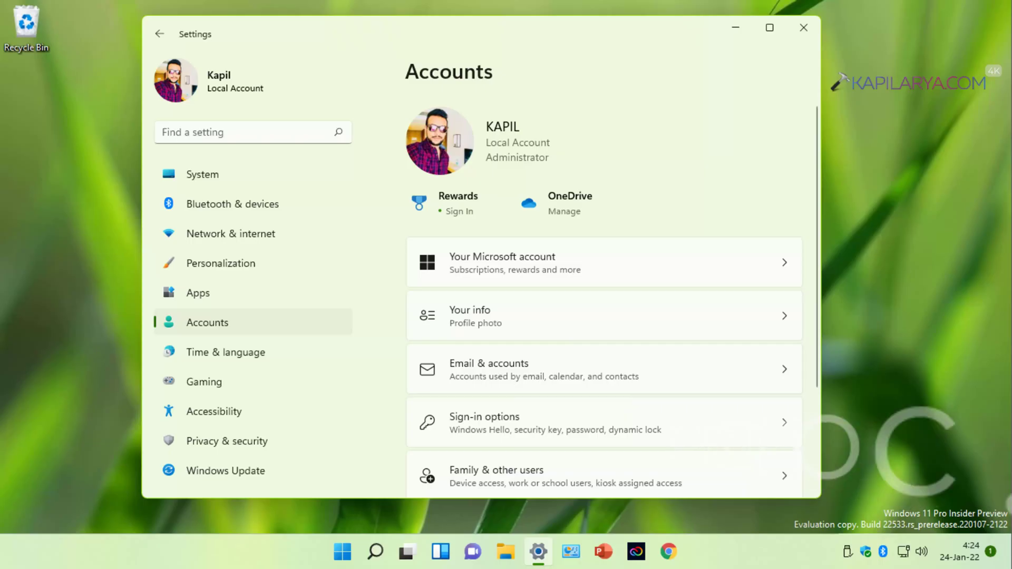
On the Your info page, choose to sign in with a Microsoft account instead.
left_click(928, 115)
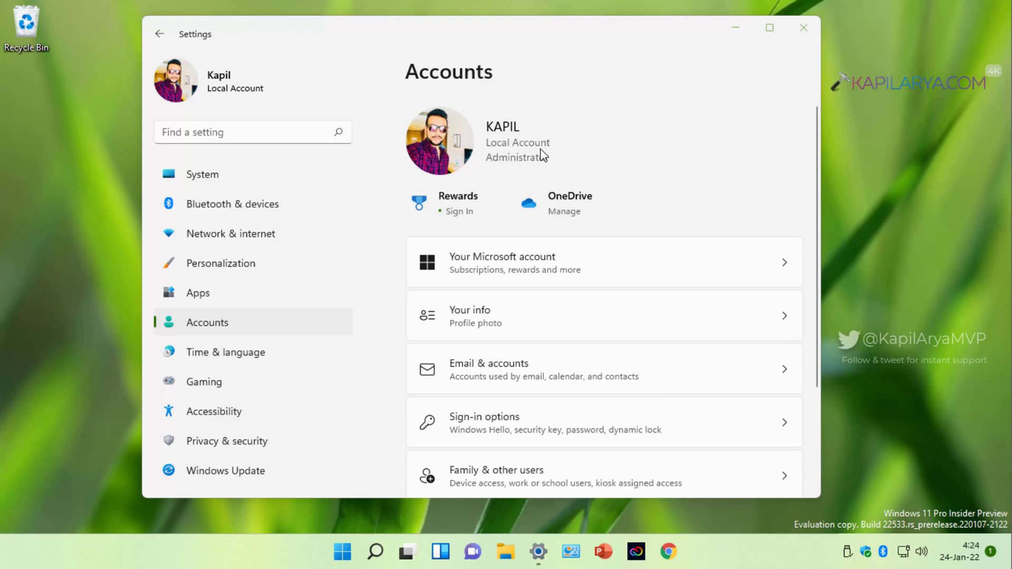
left_click(550, 306)
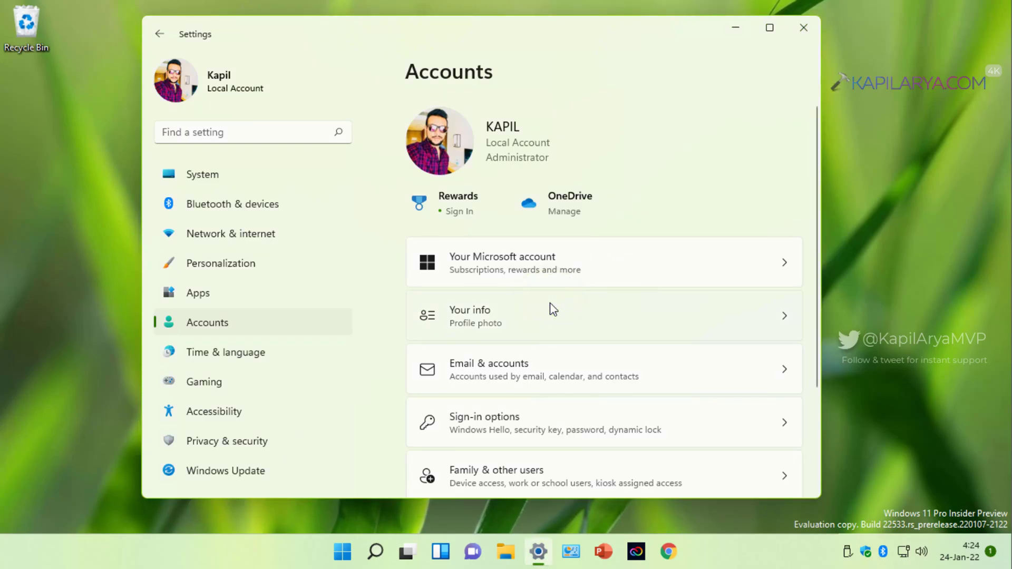
left_click(551, 304)
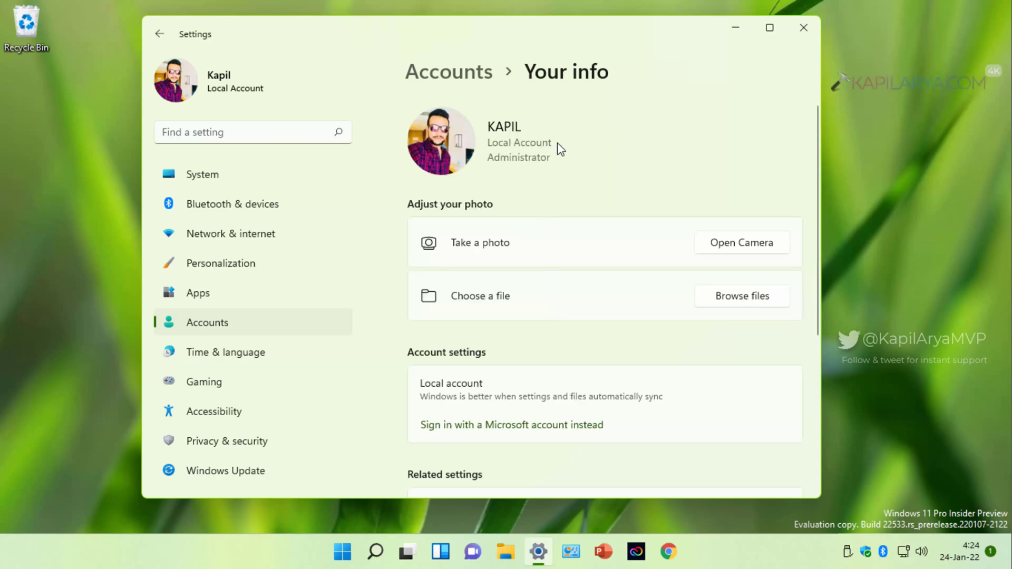
scroll(619, 350, "down", 2)
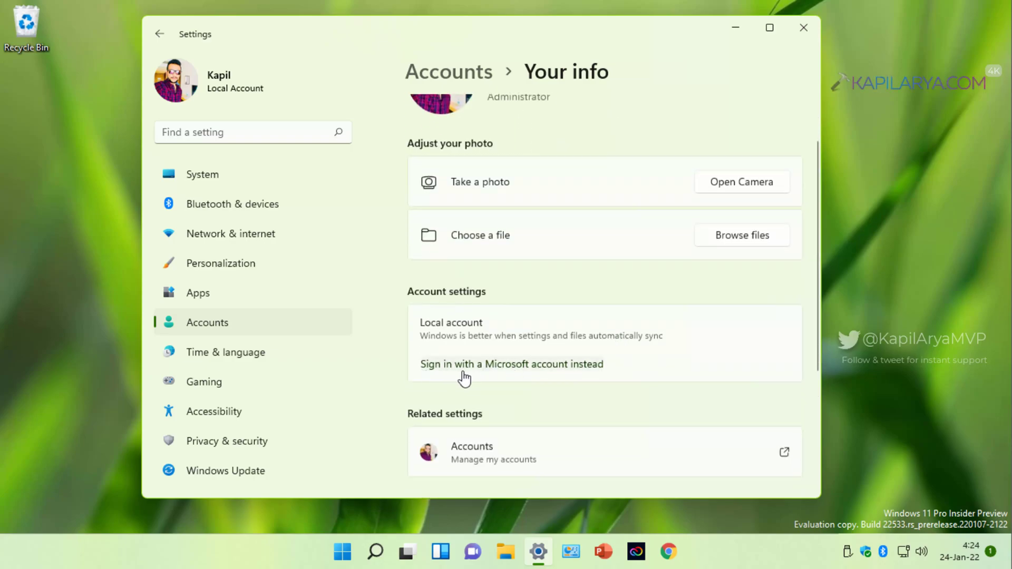
left_click(581, 369)
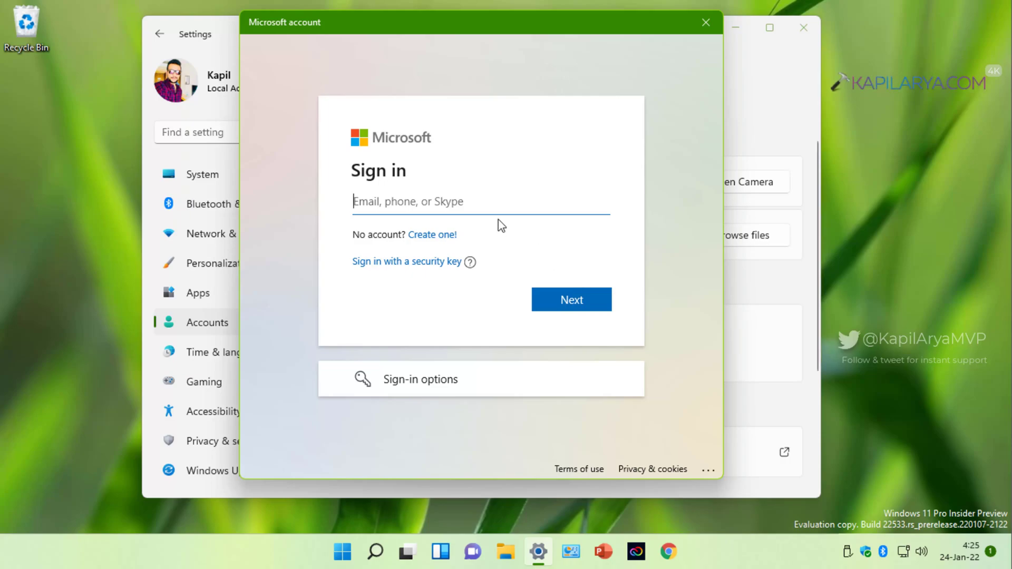
Enter the custom email address and submit it, getting the 'That Microsoft account doesn't exist' error.
left_click(407, 208)
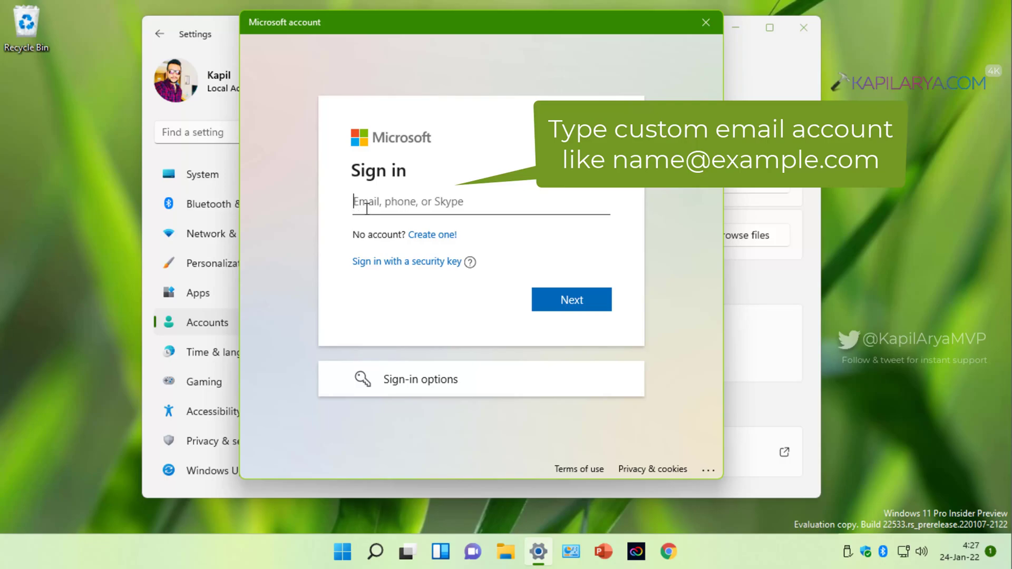
left_click(356, 205)
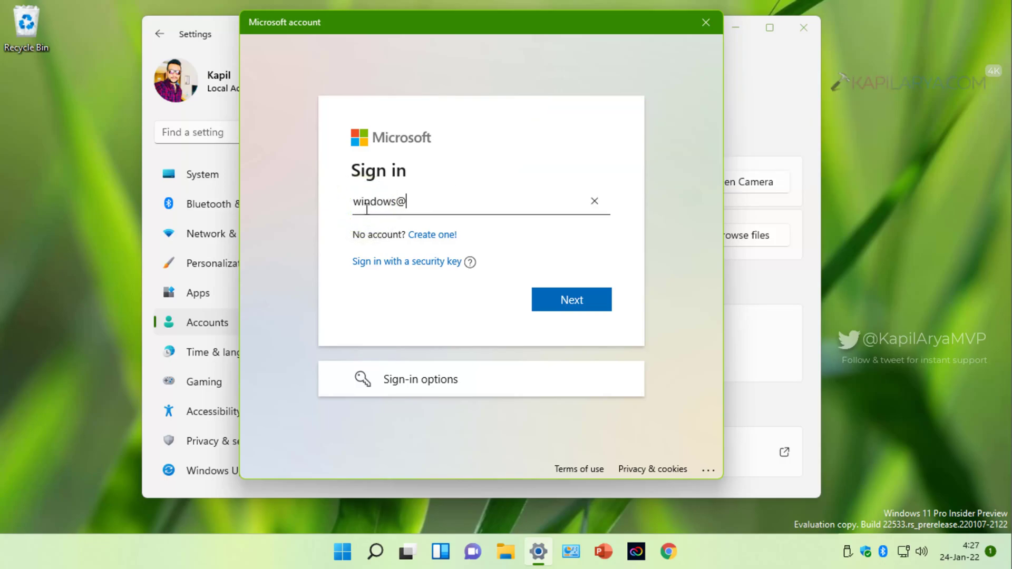
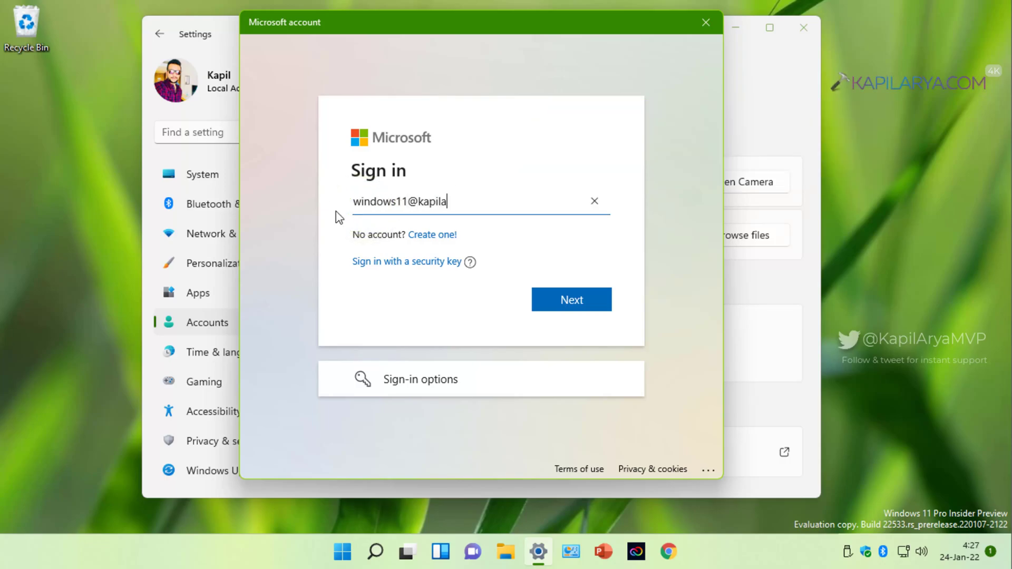
left_click(549, 299)
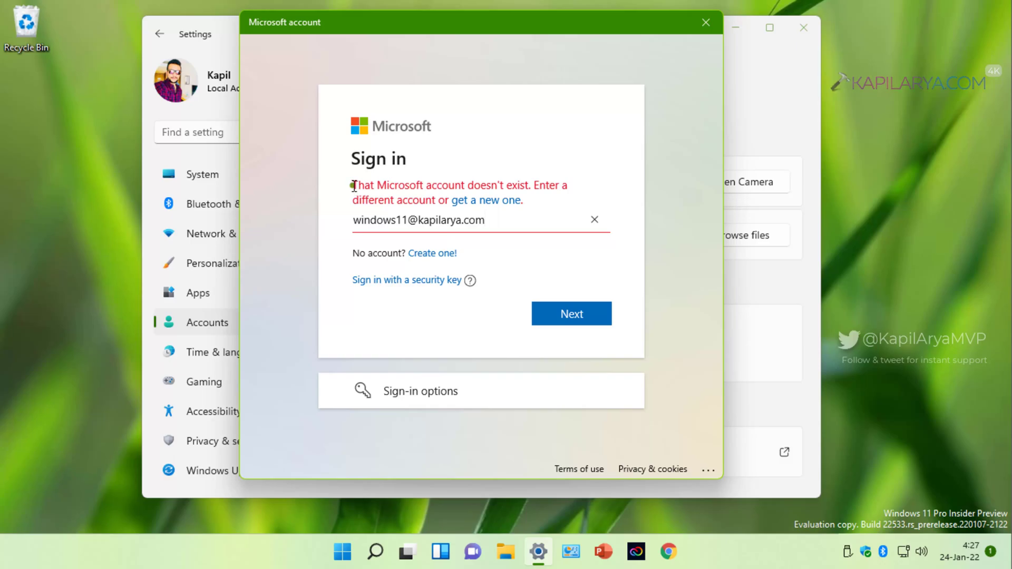
left_click_drag(354, 185, 535, 187)
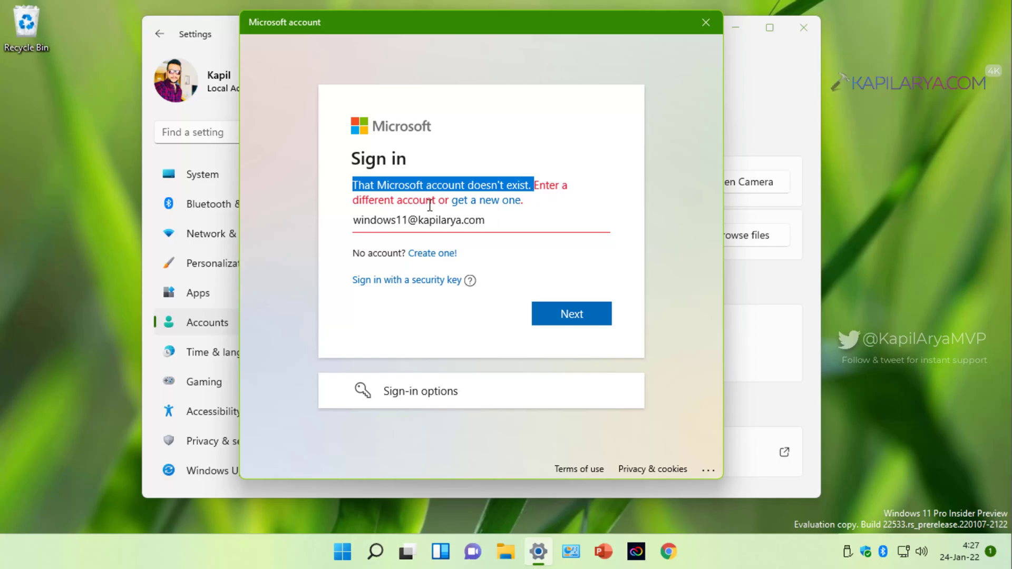
left_click(534, 213)
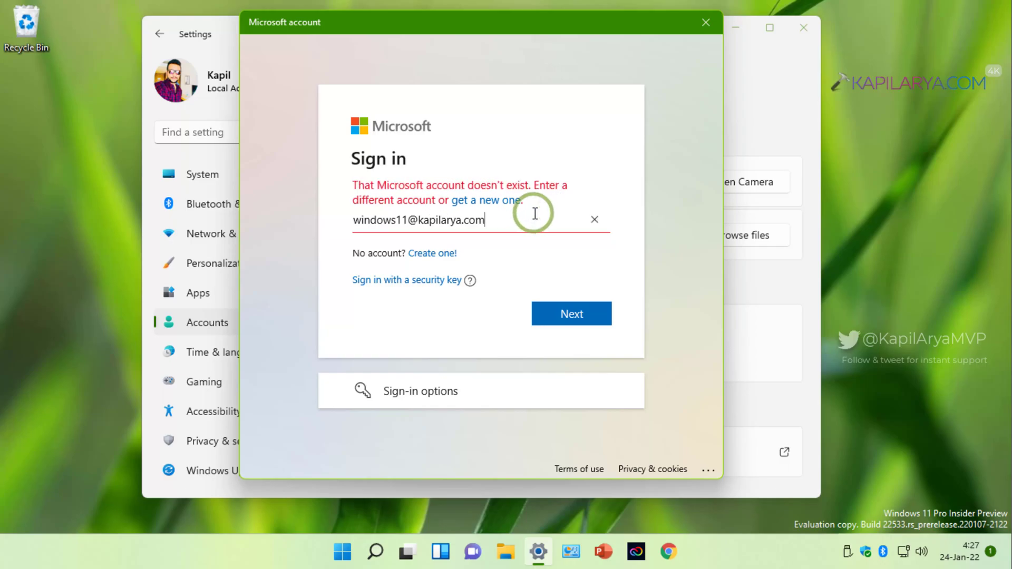
Choose to create a new Microsoft account using the entered email address.
left_click(501, 207)
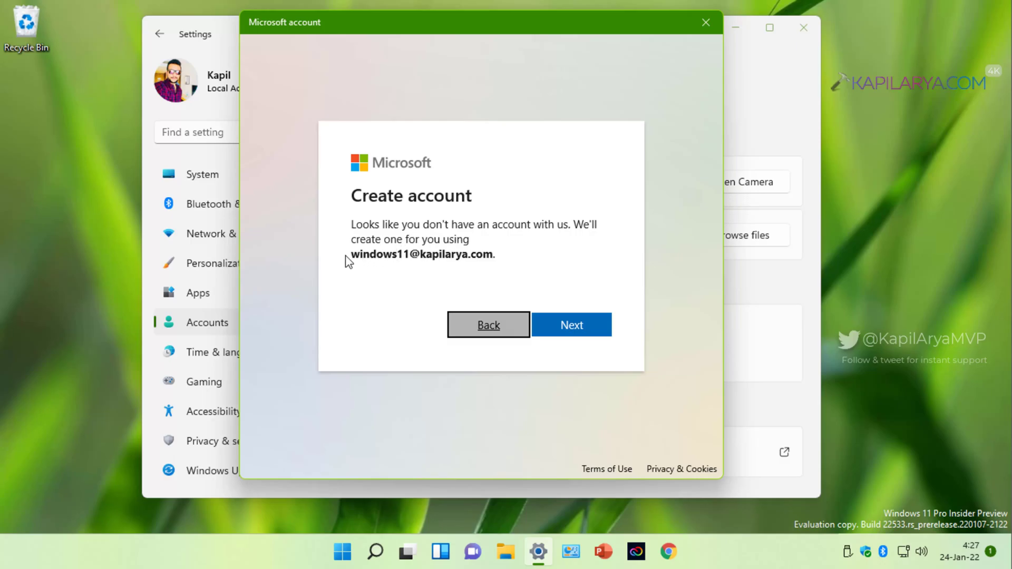
left_click_drag(351, 255, 493, 255)
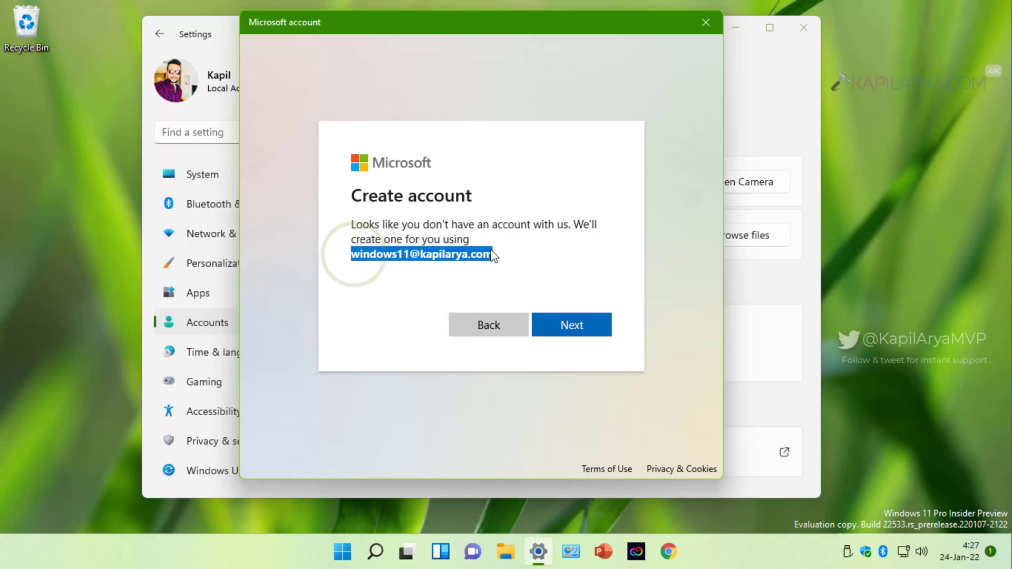
left_click(551, 332)
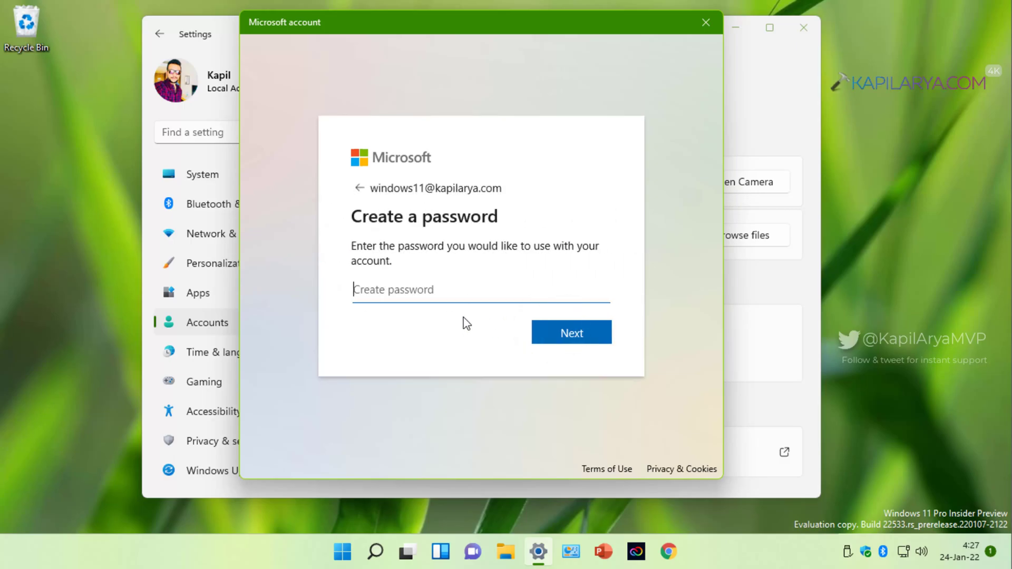
Type an uppercase password, replacing the first one rejected as under 8 characters.
left_click(379, 293)
key("Caps_Lock")
type("P")
left_click(544, 330)
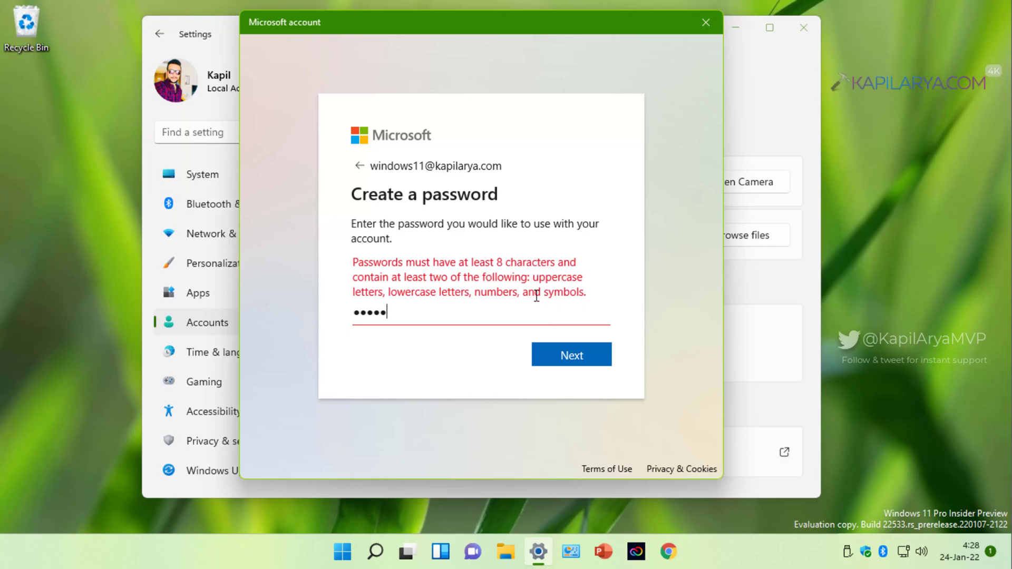
left_click_drag(413, 309, 352, 317)
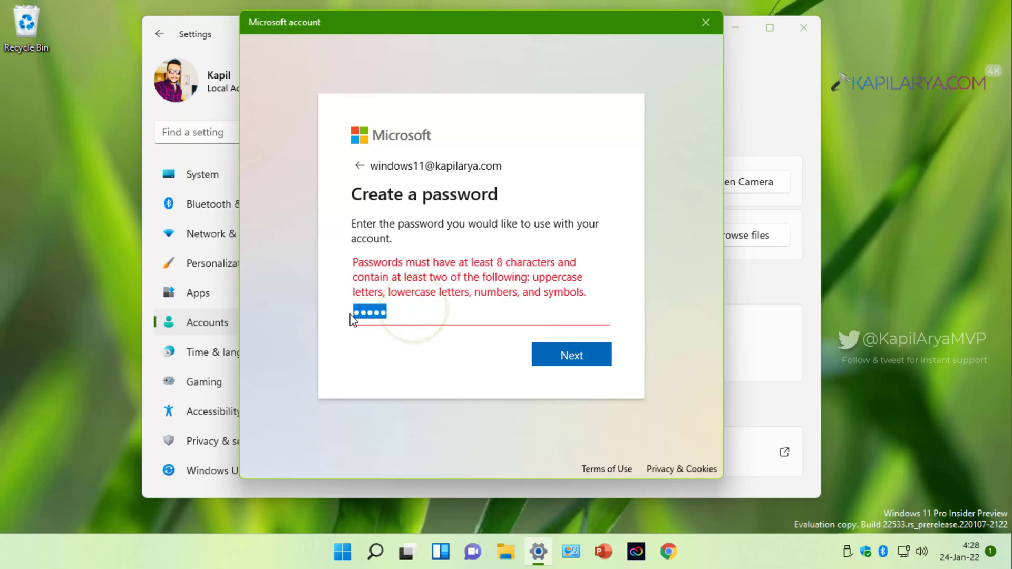
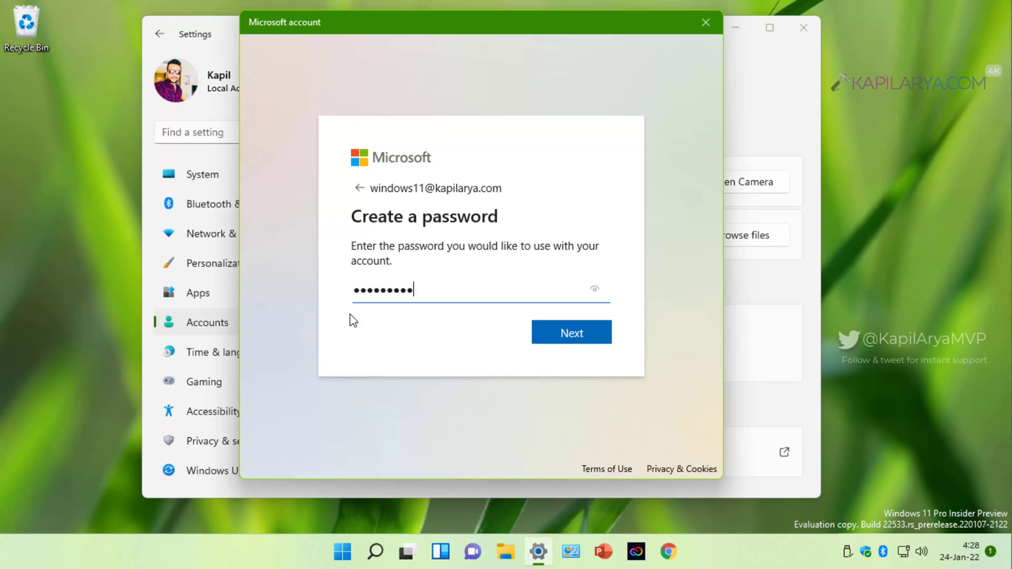
Submit the password, fill in first and last name, then accept India and the birthdate.
left_click(546, 332)
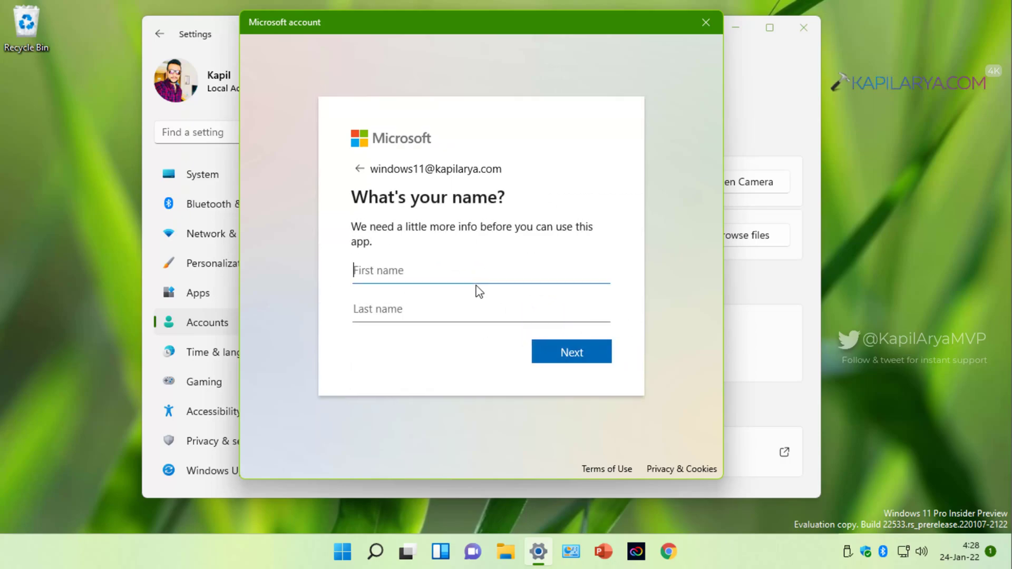
left_click(372, 273)
key("Tab")
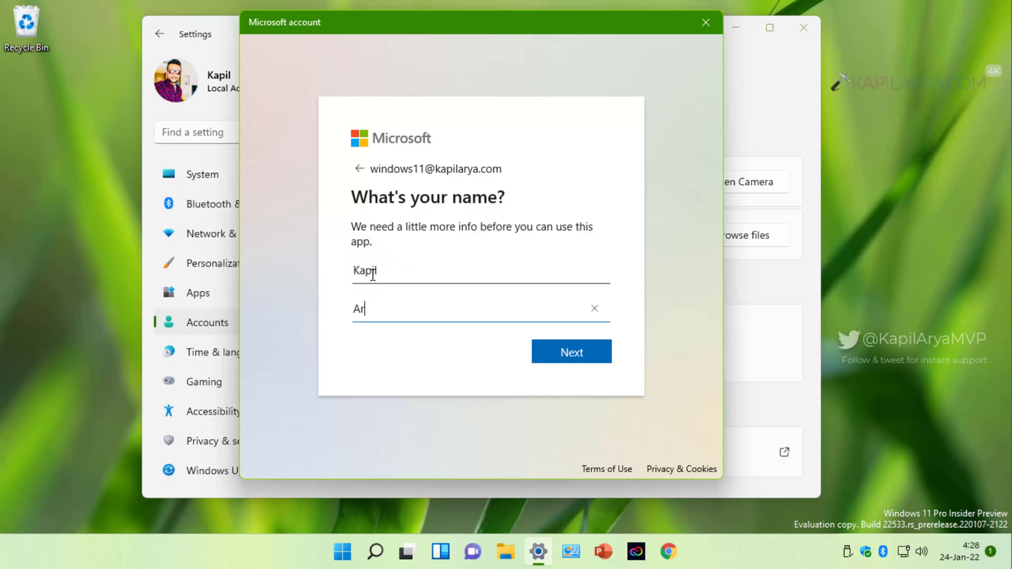
left_click(551, 356)
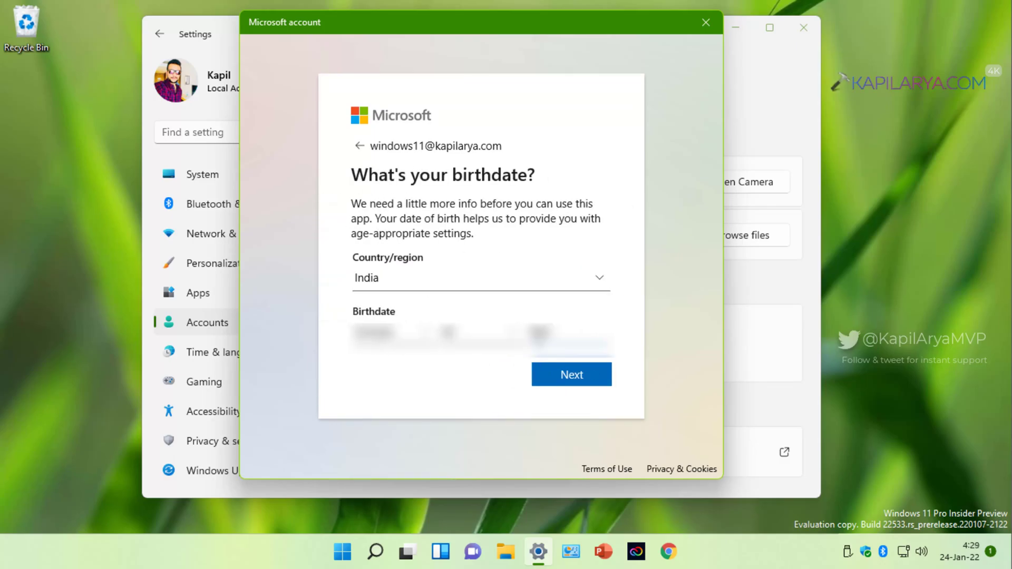
left_click(545, 381)
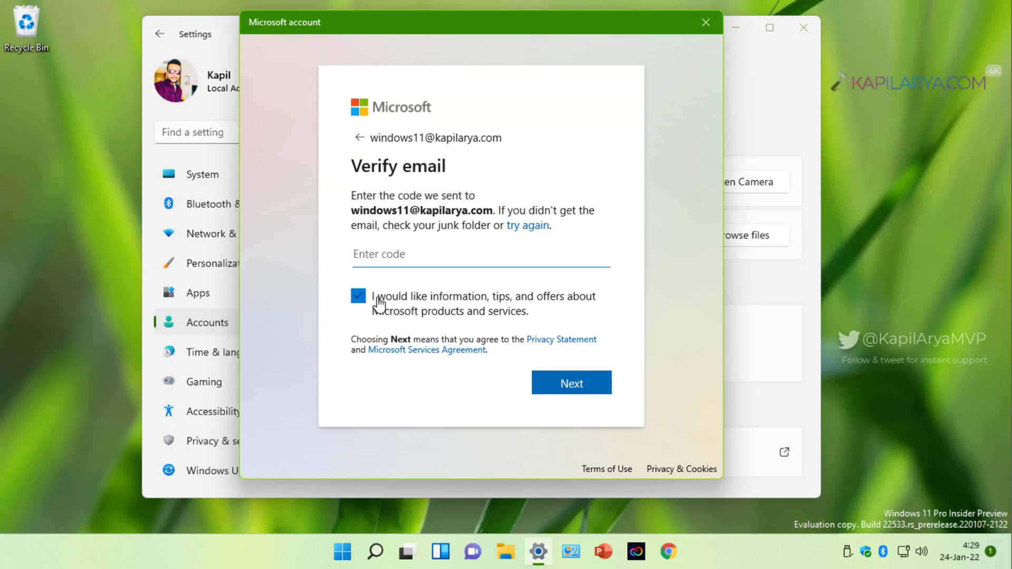
Paste the emailed verification code, untick Microsoft information and offers, and submit.
left_click(355, 254)
key("ctrl+v")
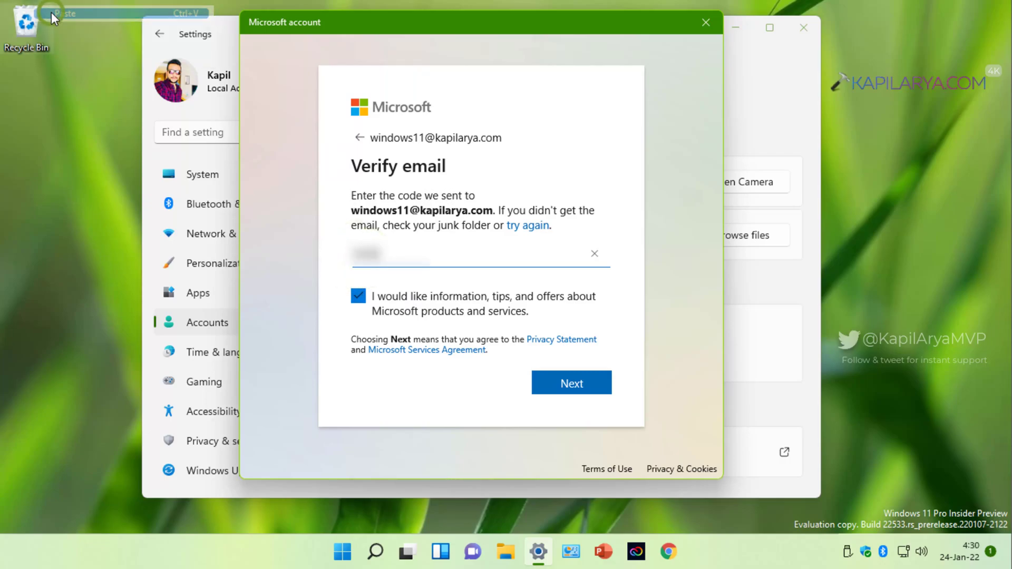
left_click(359, 298)
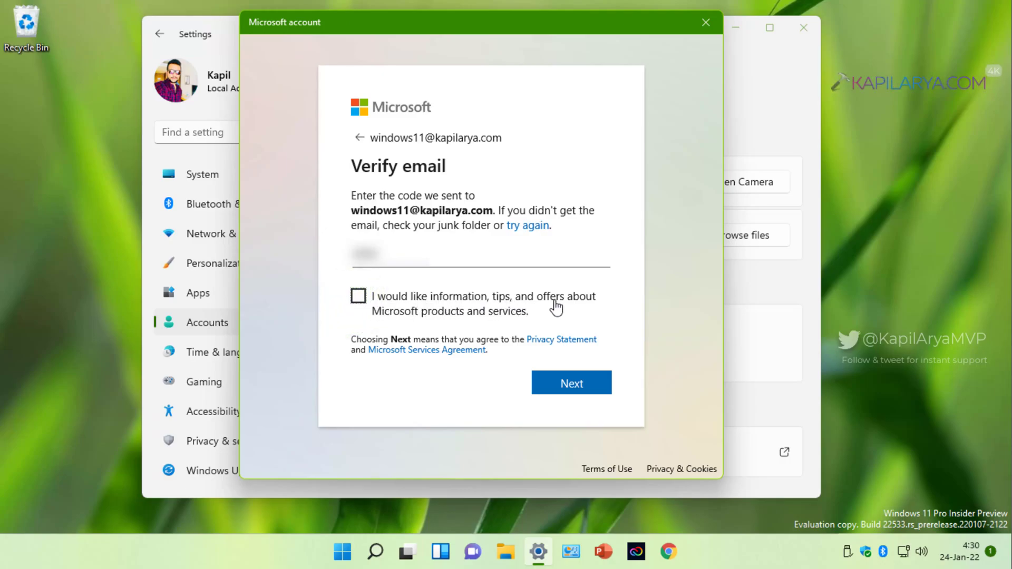
left_click(549, 383)
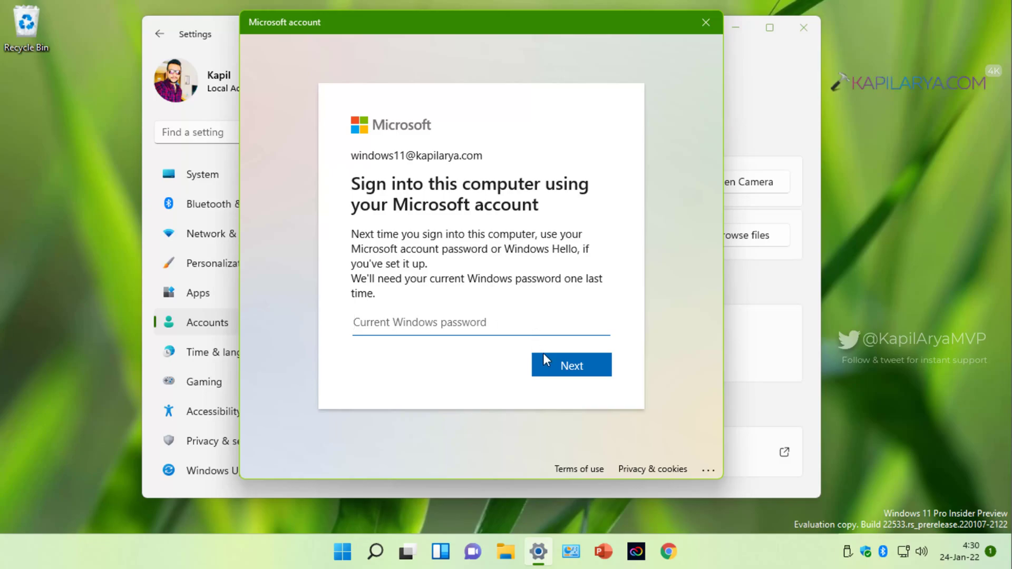
Continue past the Windows password step, then enter and confirm a new Windows Hello PIN.
left_click(548, 365)
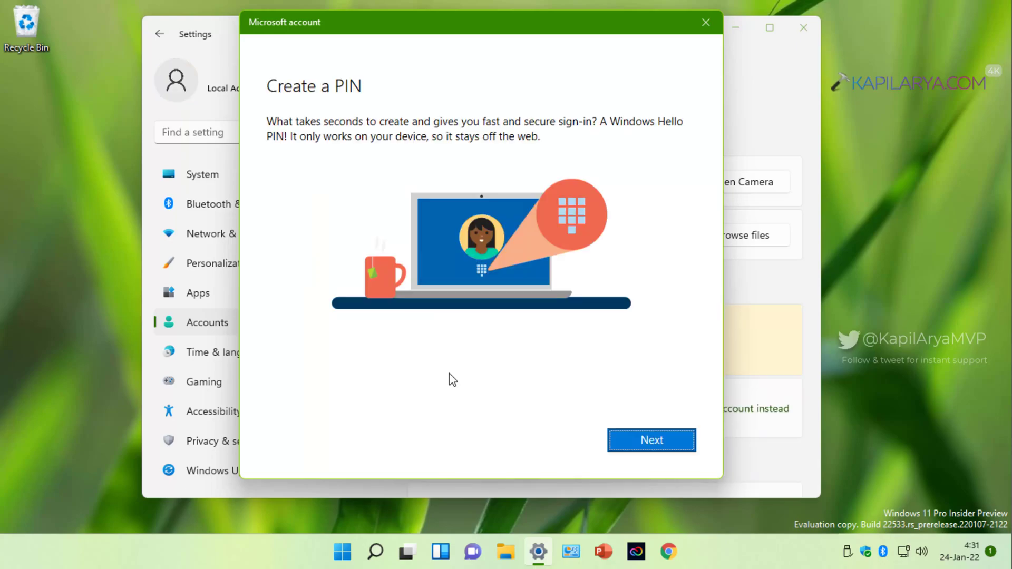
left_click(619, 442)
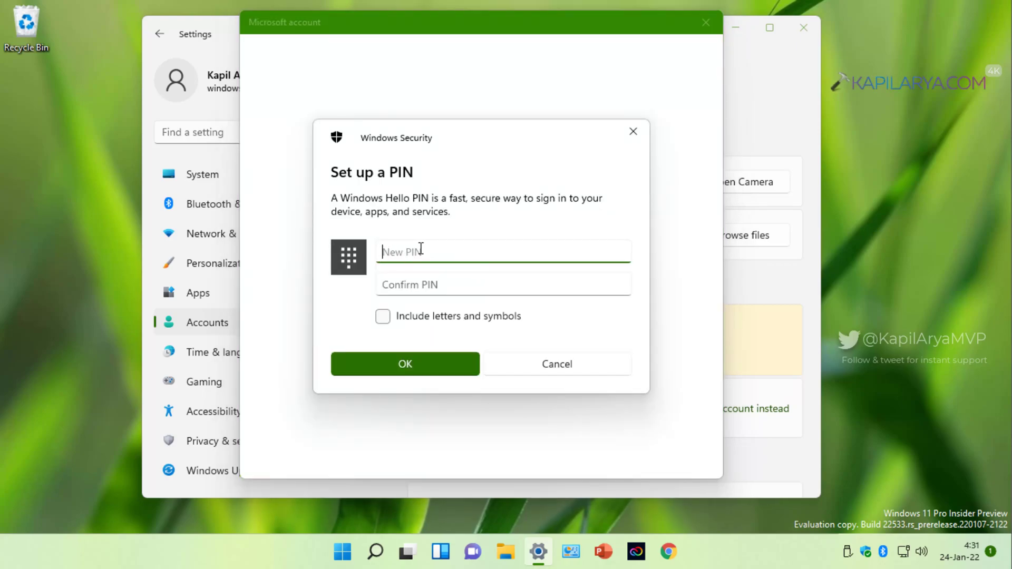
key("Tab")
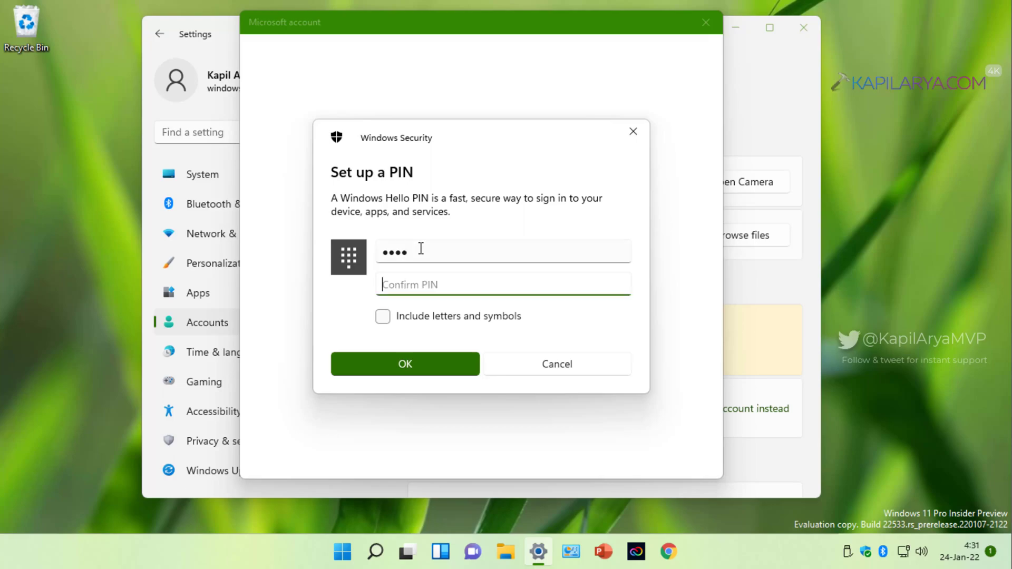
left_click(363, 373)
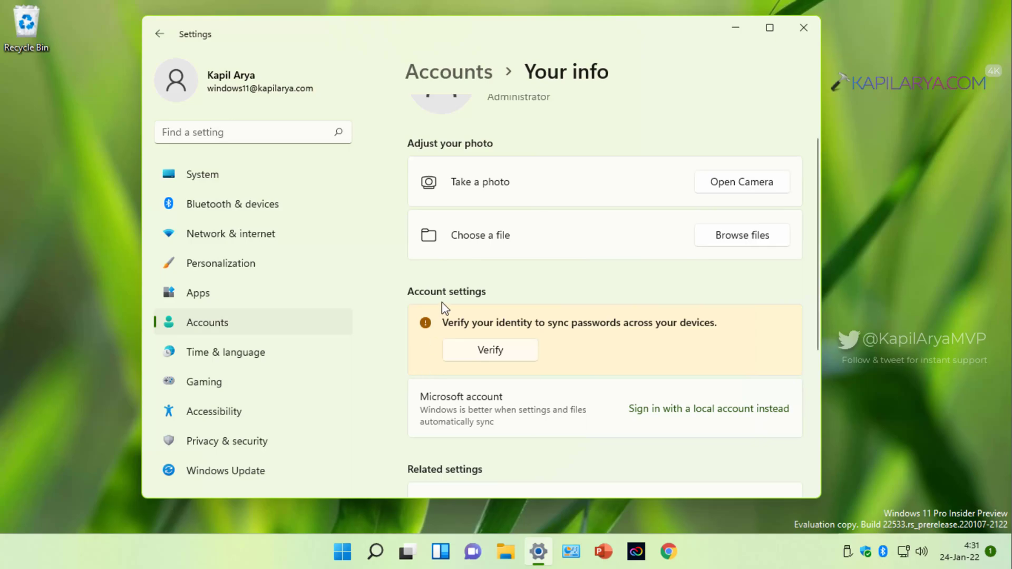
Start identity verification for password syncing from the Account settings banner on Your info.
scroll(597, 119, "up", 2)
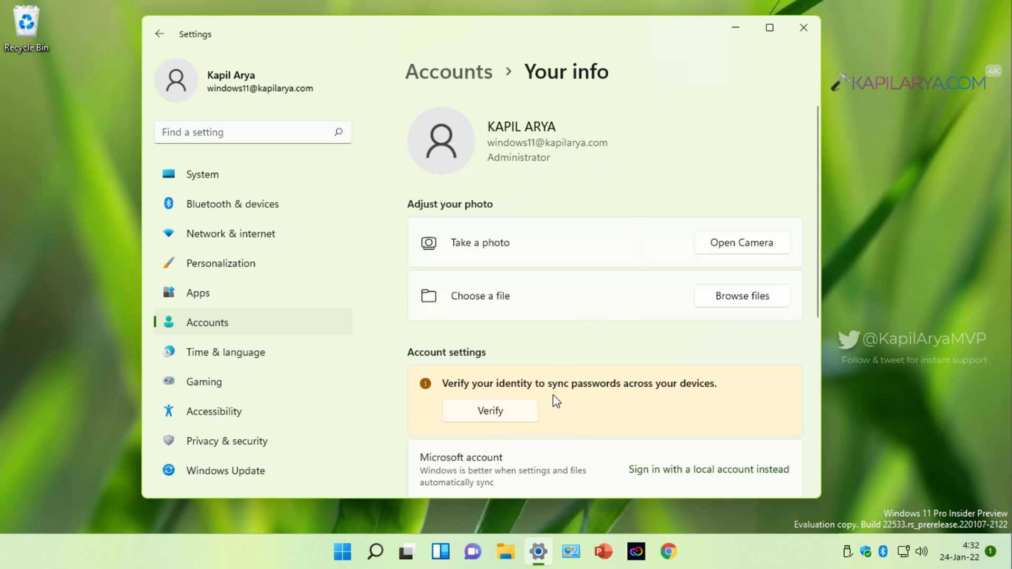
left_click(525, 413)
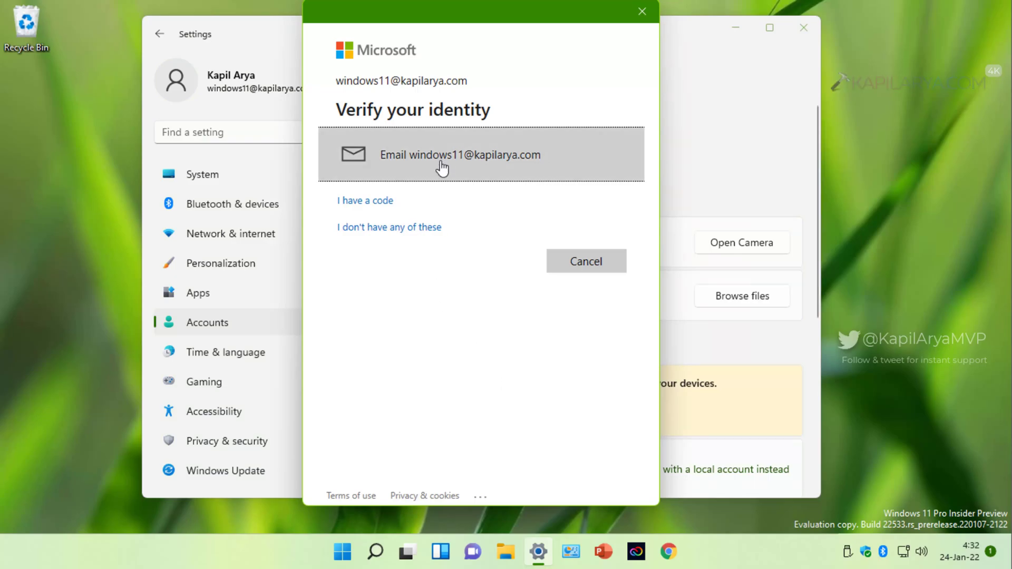
Get a code sent by email, paste it into the Code box, and verify.
left_click(481, 162)
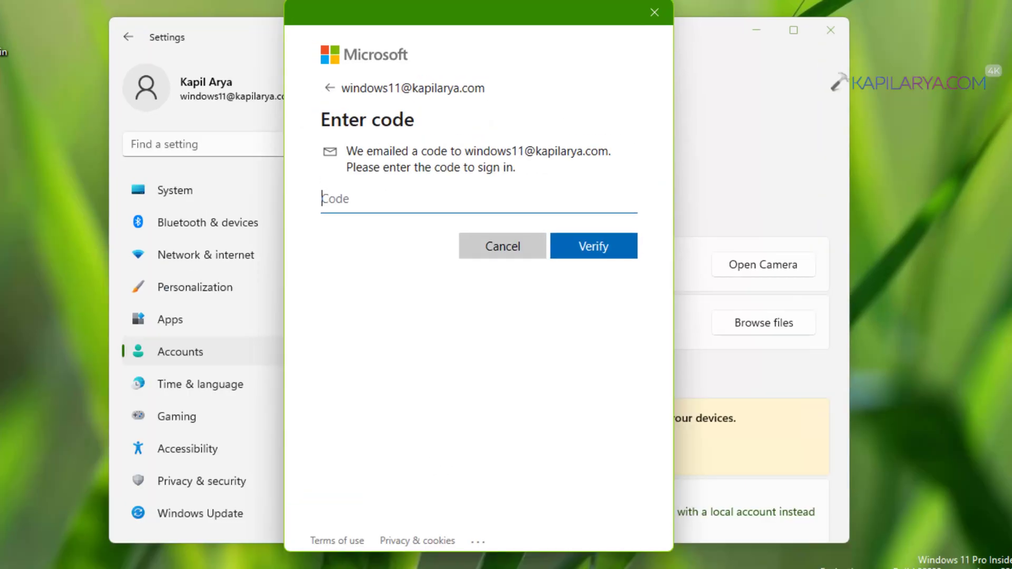
left_click(7, 15)
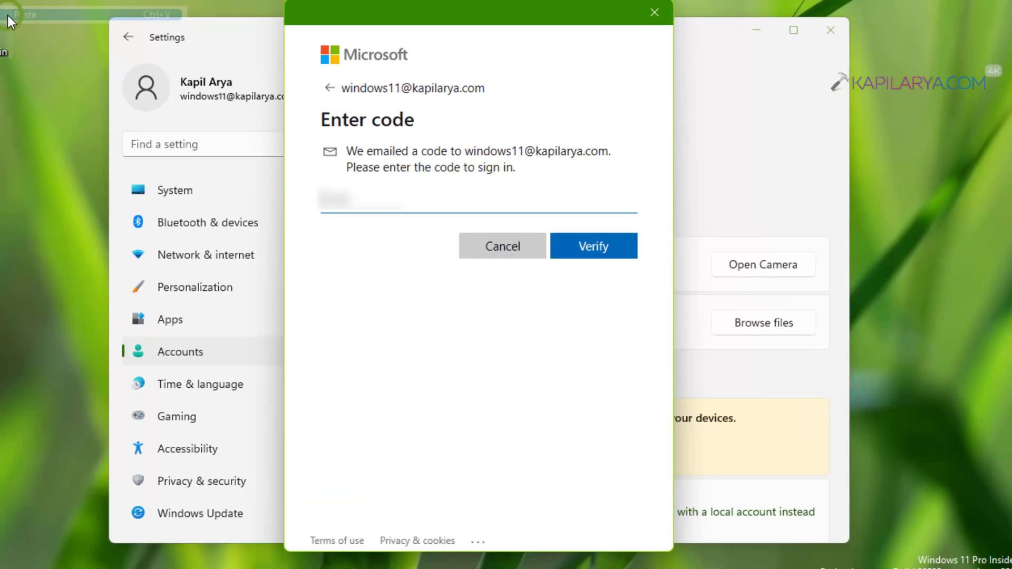
left_click(571, 248)
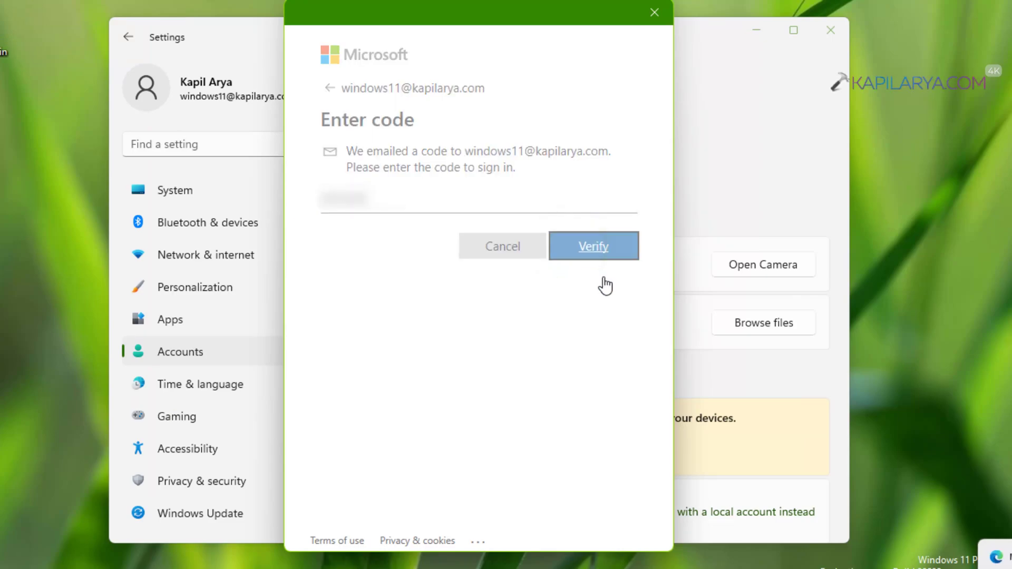